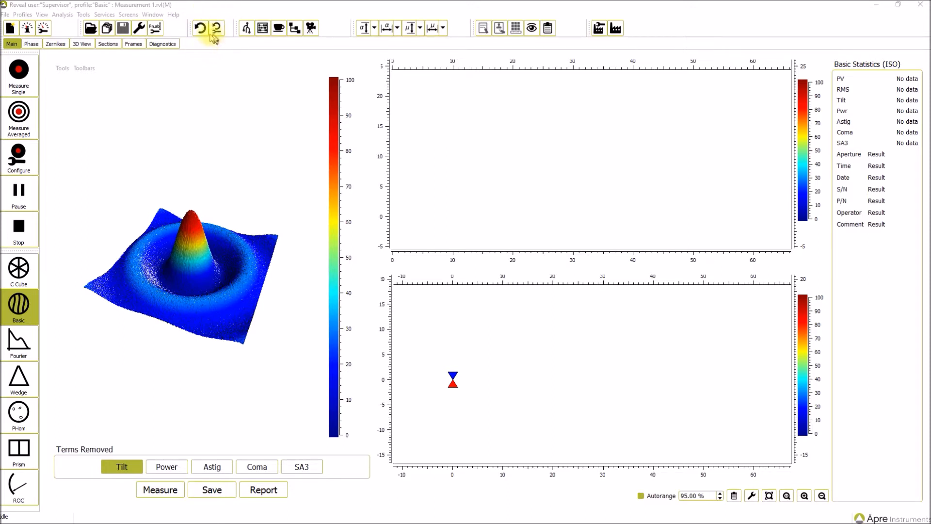
{"action": "right_click", "coordinate": [334, 27]}
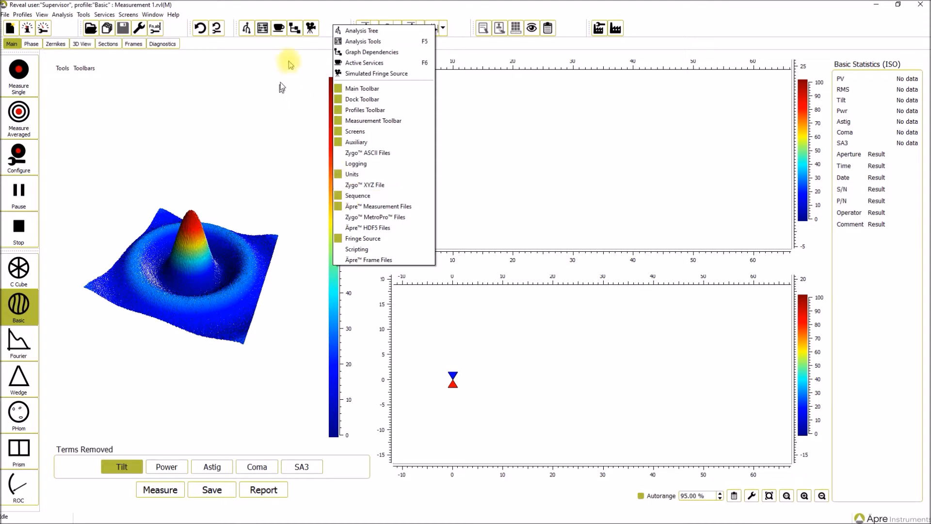
{"action": "left_click", "coordinate": [299, 14]}
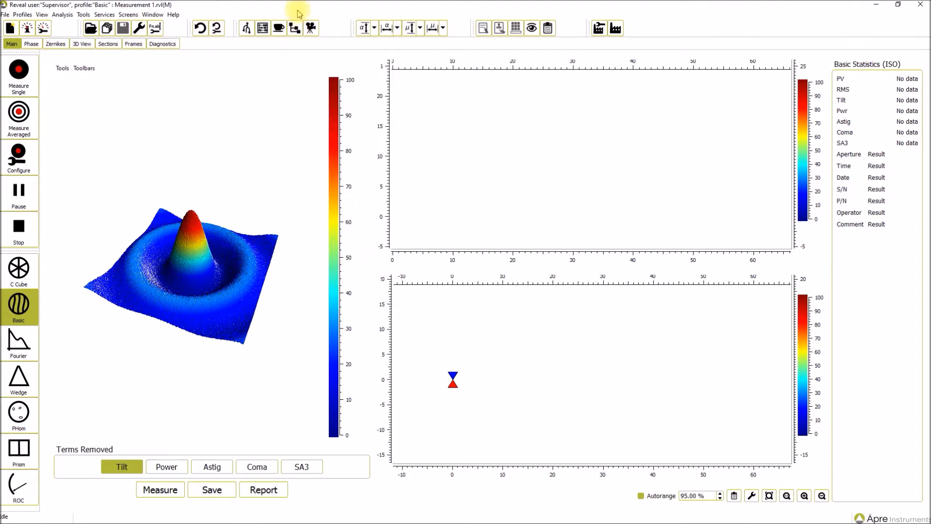
Configure the measurement sequence for 4 measurements with a start delay of 5 s
{"action": "left_click", "coordinate": [217, 30]}
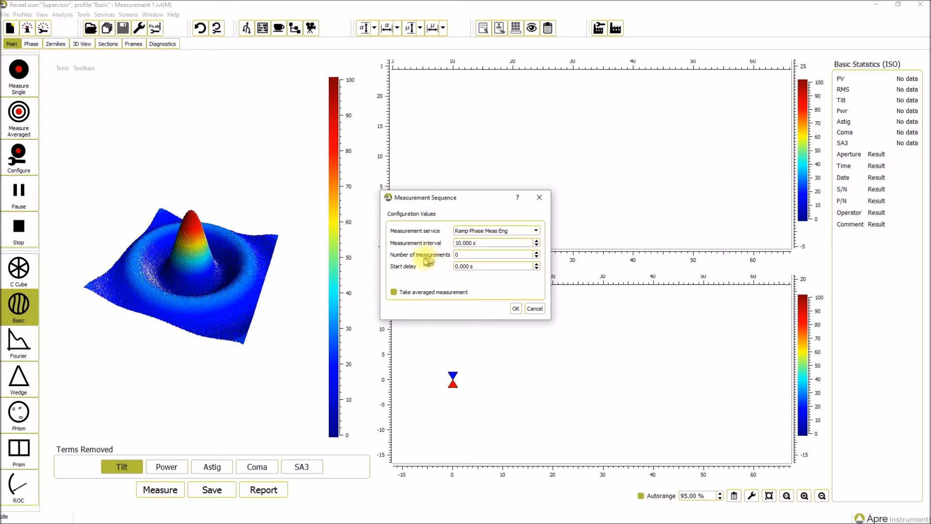
{"action": "left_click", "coordinate": [536, 253]}
{"action": "left_click", "coordinate": [536, 252]}
{"action": "left_click", "coordinate": [536, 252]}
{"action": "left_click", "coordinate": [535, 253]}
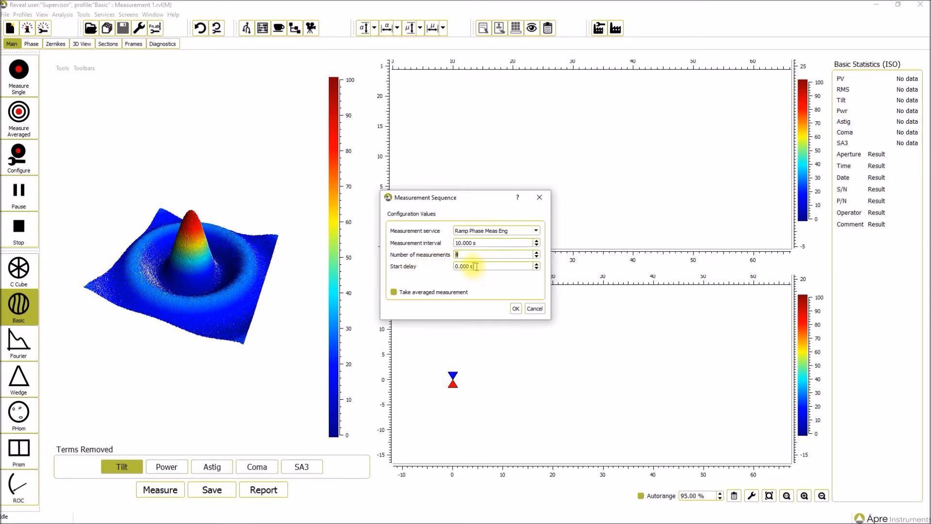
{"action": "key", "text": "Tab"}
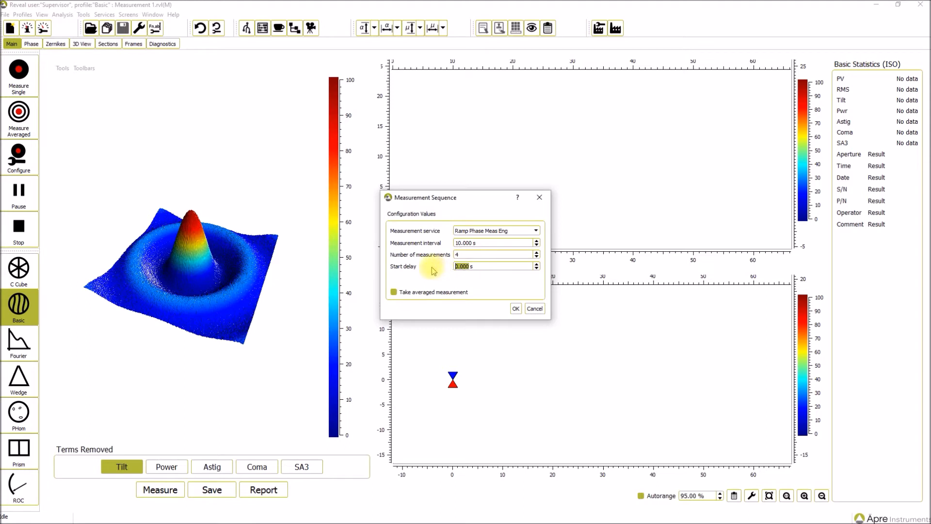
{"action": "type", "text": "5"}
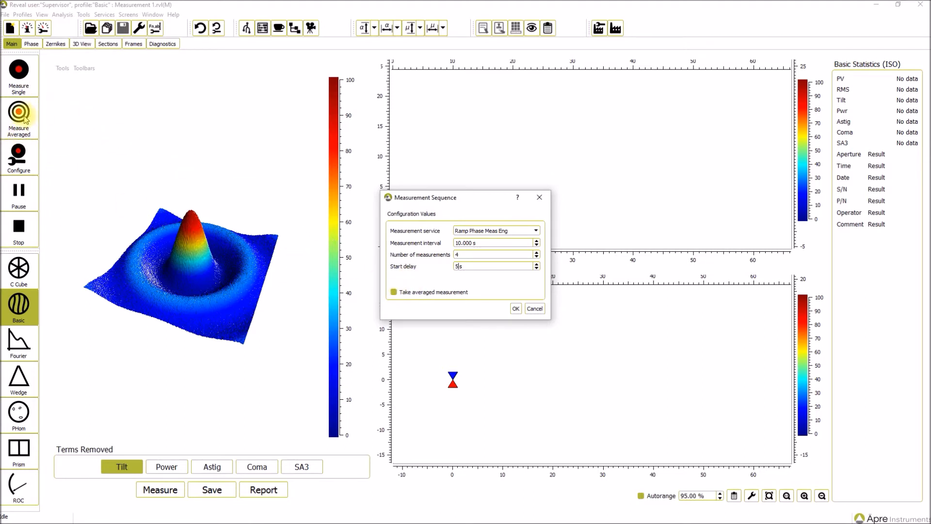
Turn off averaged measurement in the sequence settings and start the measurement sequence
{"action": "left_click", "coordinate": [394, 292]}
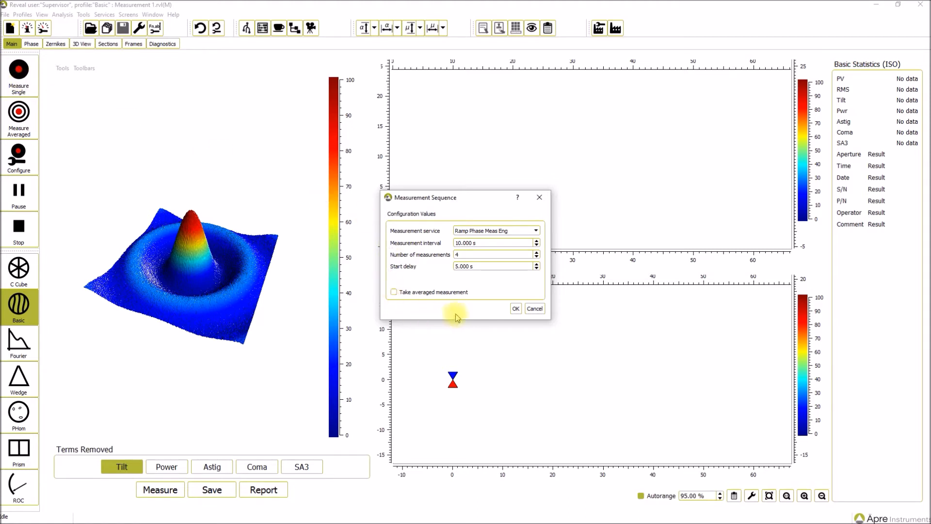
{"action": "left_click", "coordinate": [516, 309]}
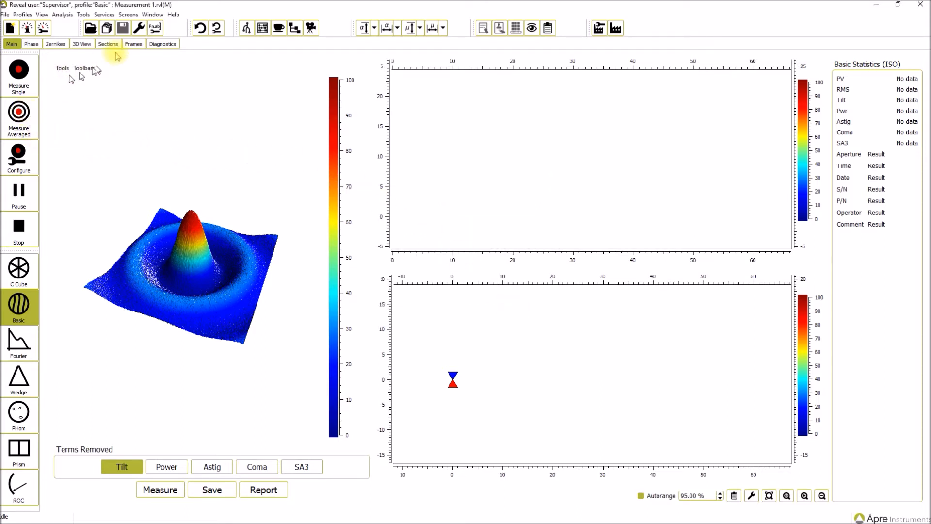
{"action": "left_click", "coordinate": [200, 30]}
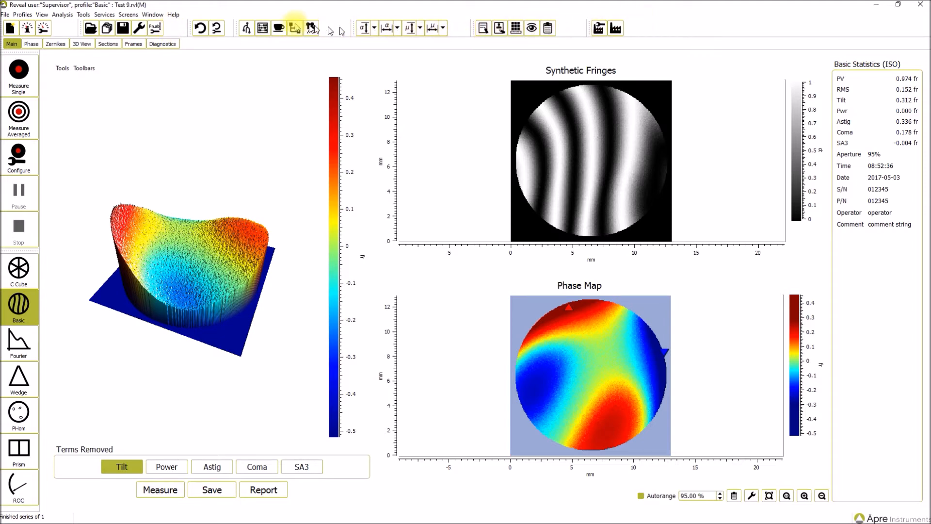
Enable the Zygo MetroPro file tools and set their file path to the TEST DATA folder on the Desktop
{"action": "right_click", "coordinate": [458, 32]}
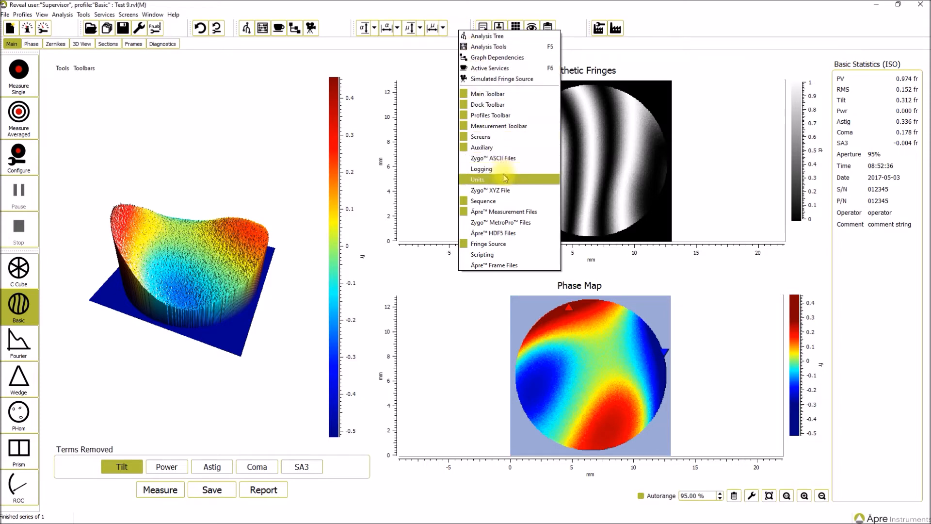
{"action": "left_click", "coordinate": [508, 224]}
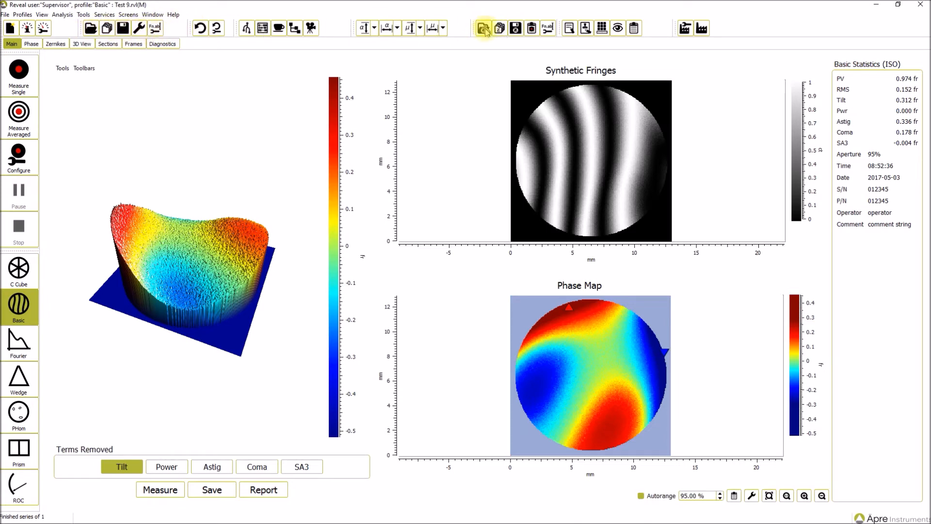
{"action": "left_click", "coordinate": [548, 29]}
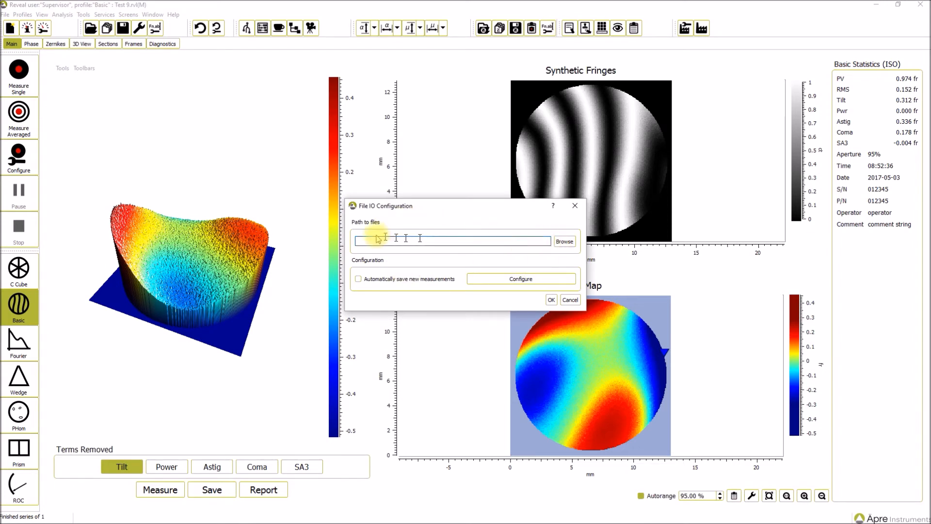
{"action": "left_click", "coordinate": [565, 241]}
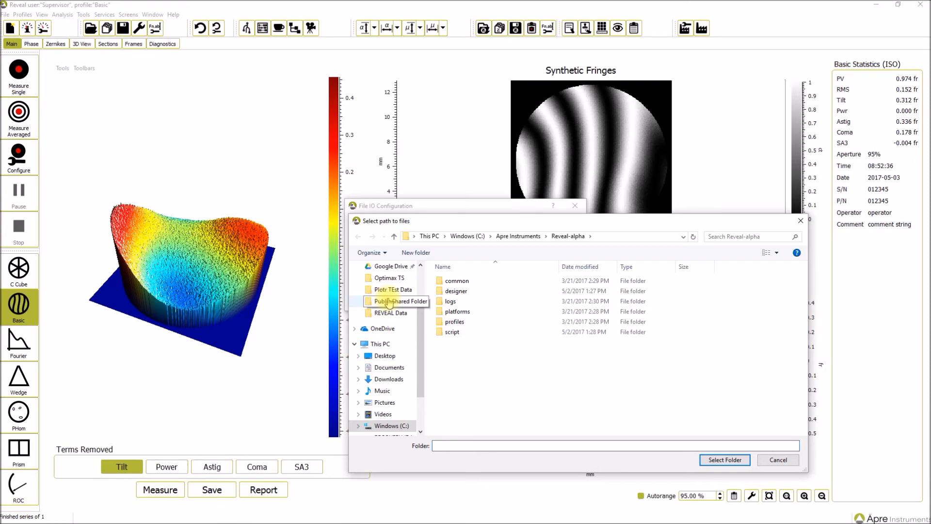
{"action": "left_click", "coordinate": [385, 355]}
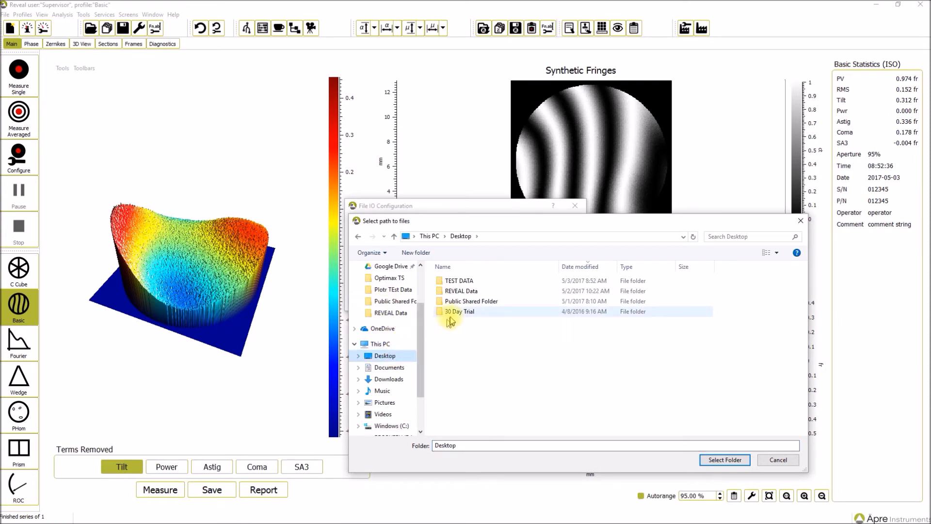
{"action": "double_click", "coordinate": [465, 280]}
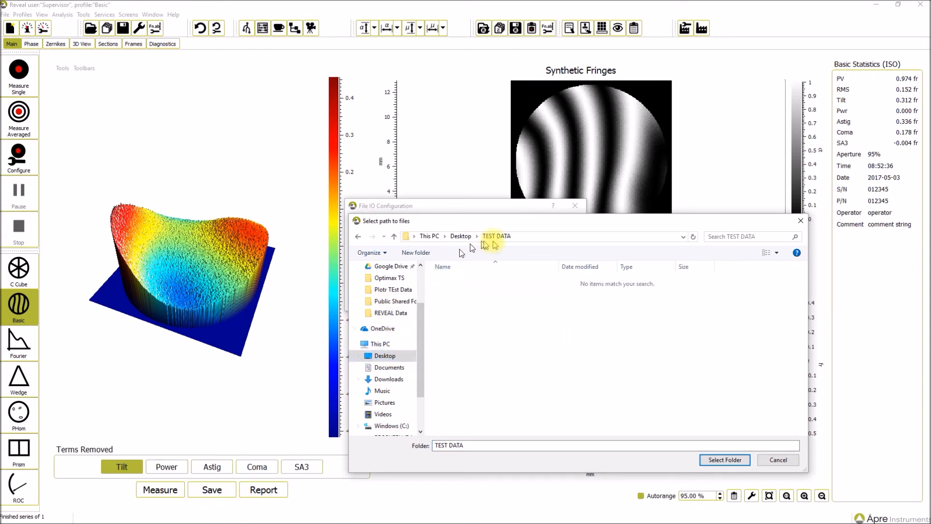
{"action": "left_click", "coordinate": [738, 460]}
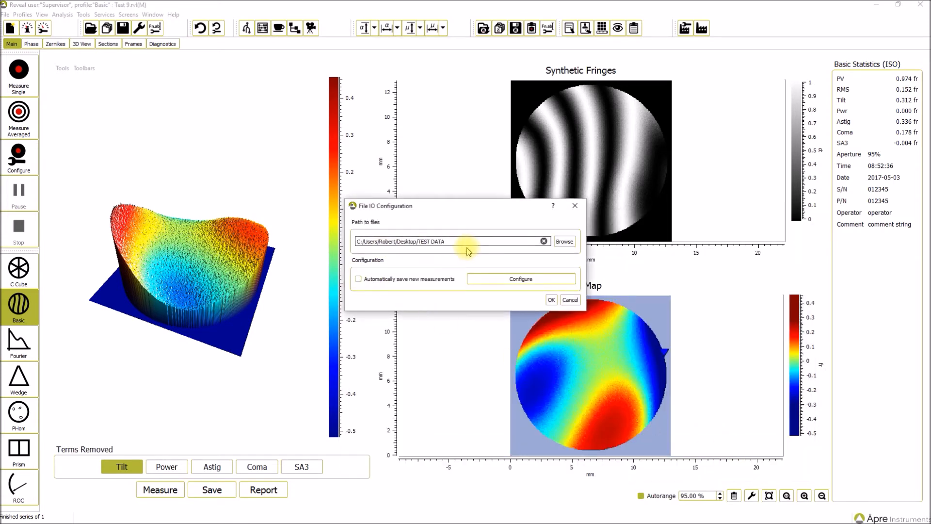
Set the MetroPro file name template to "Test %index%.dat" with an autoincrementing index, and enable automatic saving of new measurements
{"action": "left_click", "coordinate": [500, 283]}
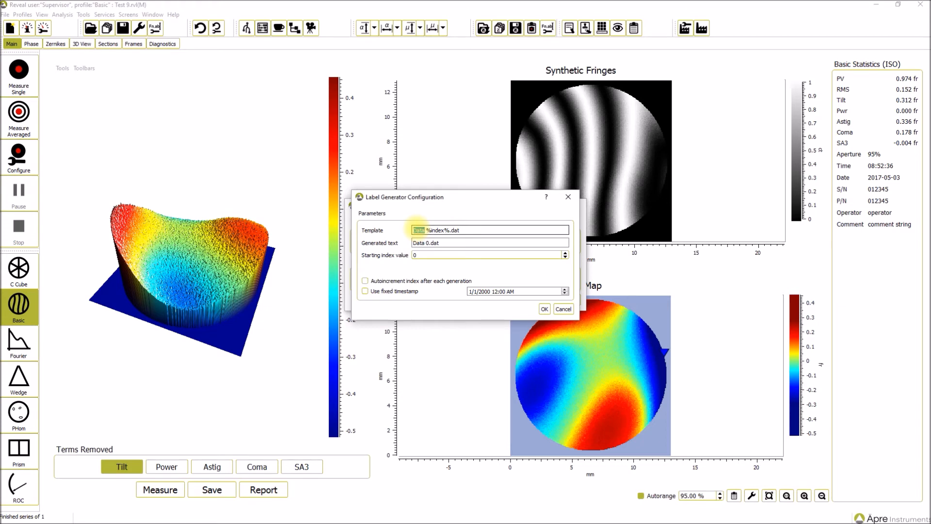
{"action": "type", "text": "Test"}
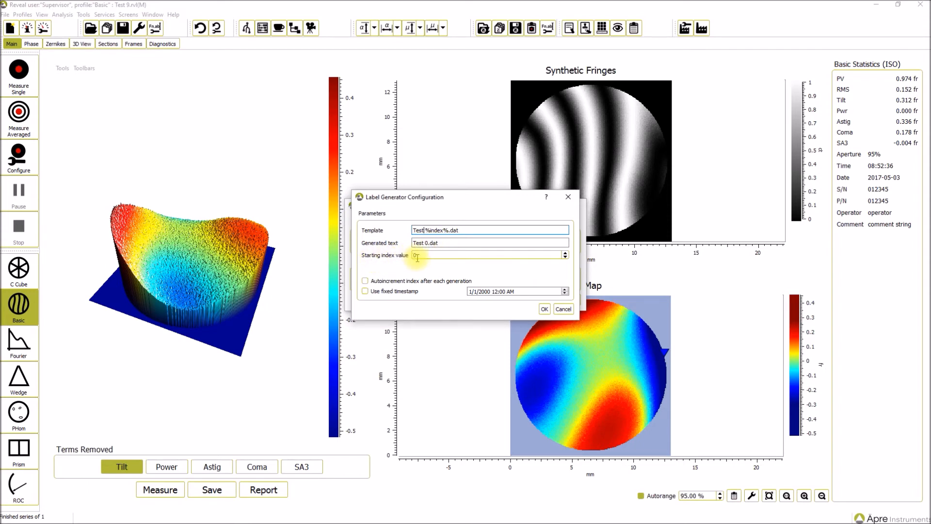
{"action": "left_click", "coordinate": [366, 281]}
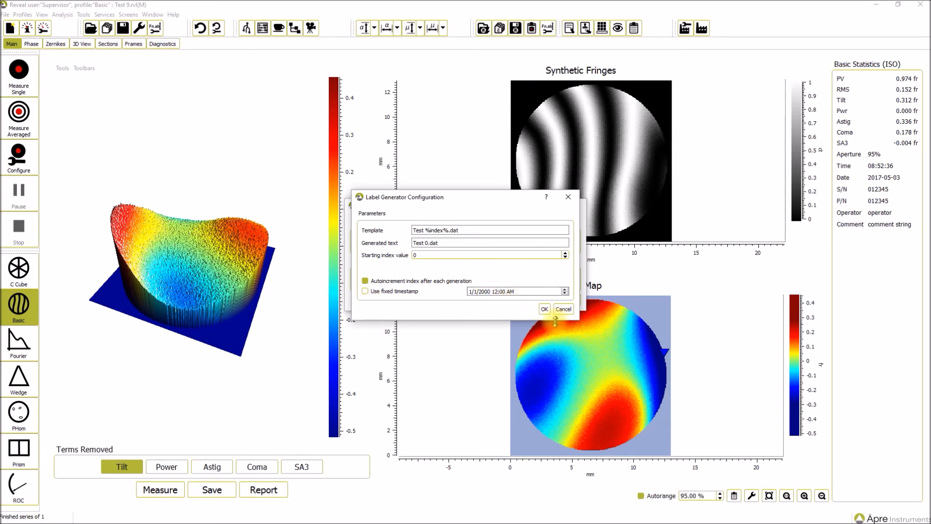
{"action": "left_click", "coordinate": [545, 311]}
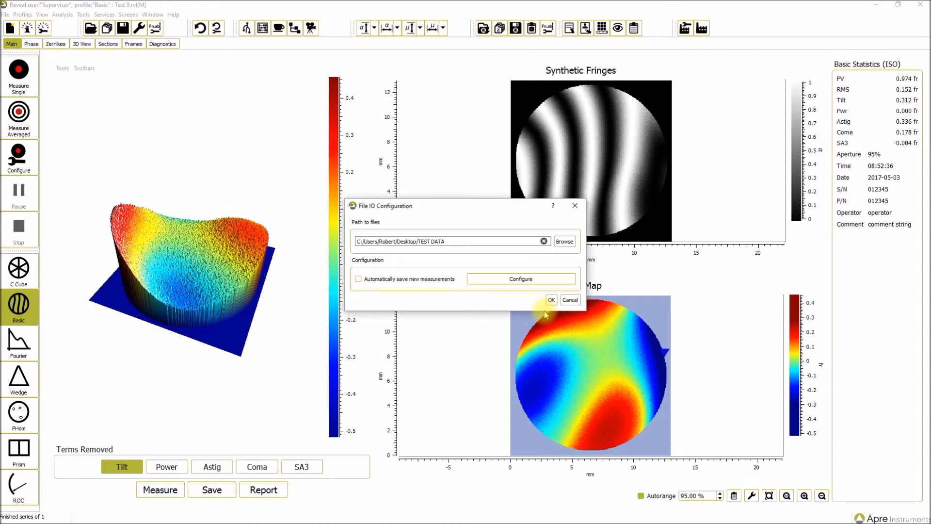
{"action": "left_click", "coordinate": [359, 279]}
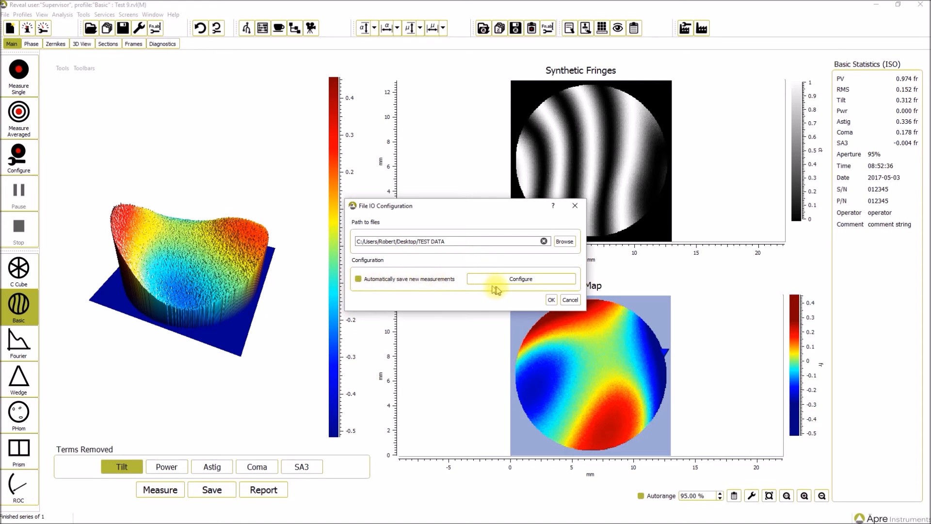
{"action": "left_click", "coordinate": [551, 301]}
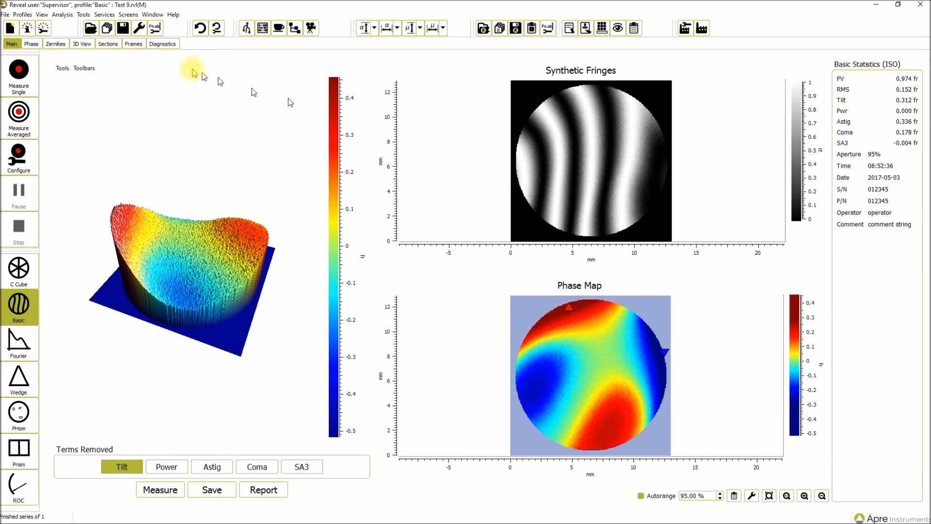
Check the native .rvl measurement files' save path, automatic saving option, name template and index settings
{"action": "left_click", "coordinate": [154, 29]}
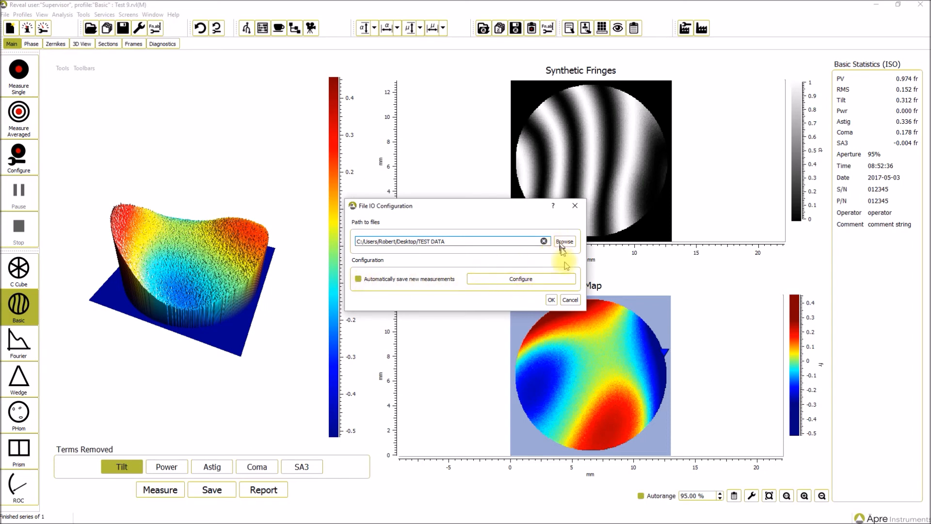
{"action": "left_click", "coordinate": [545, 280]}
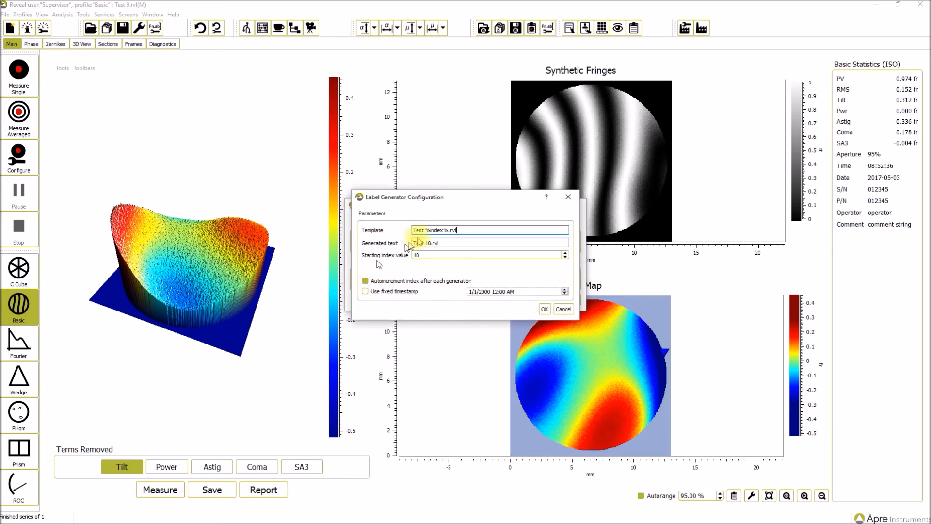
{"action": "left_click", "coordinate": [545, 309]}
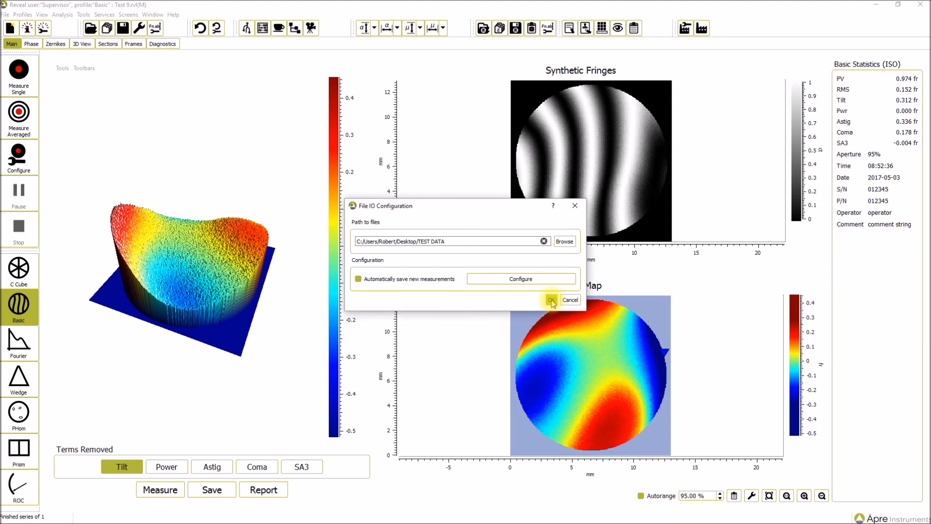
{"action": "left_click", "coordinate": [552, 300]}
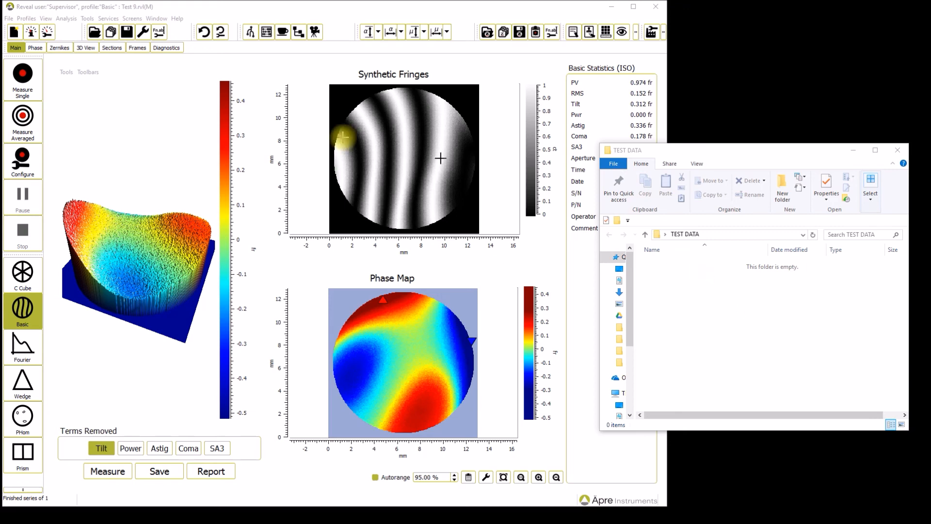
Set the measurement sequence to a 3 s interval, a 1 s start delay and 5 measurements
{"action": "left_click", "coordinate": [221, 32]}
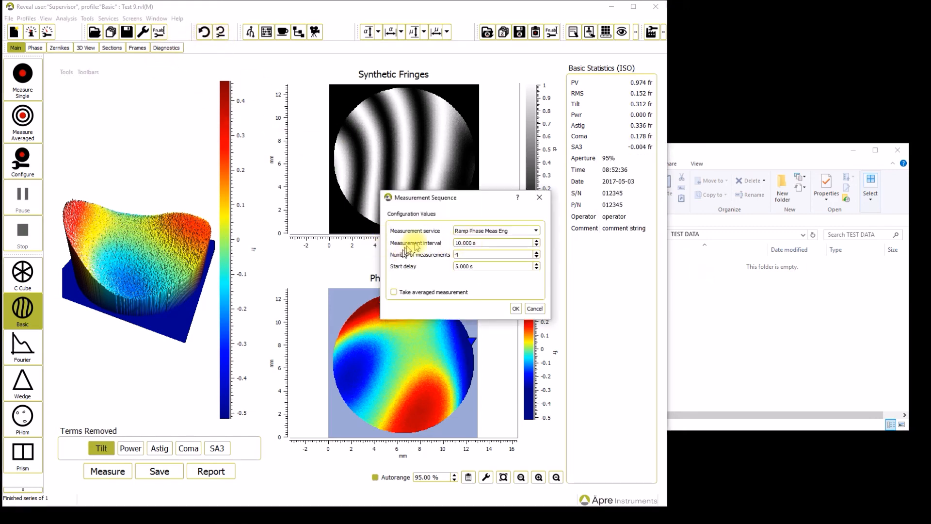
{"action": "left_click", "coordinate": [536, 245]}
{"action": "left_click", "coordinate": [536, 245]}
{"action": "left_click", "coordinate": [536, 245]}
{"action": "left_click", "coordinate": [537, 246]}
{"action": "left_click", "coordinate": [536, 245]}
{"action": "left_click", "coordinate": [536, 246]}
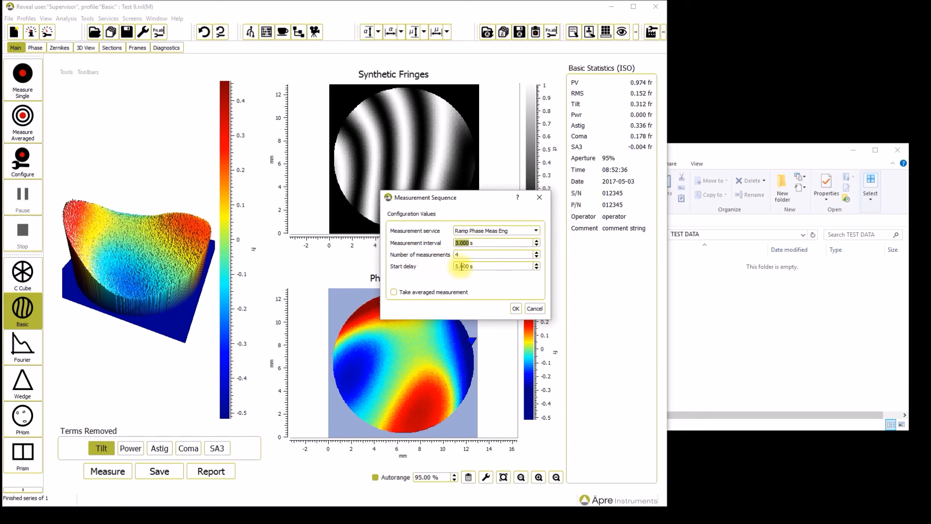
{"action": "left_click", "coordinate": [537, 268]}
{"action": "left_click", "coordinate": [537, 269]}
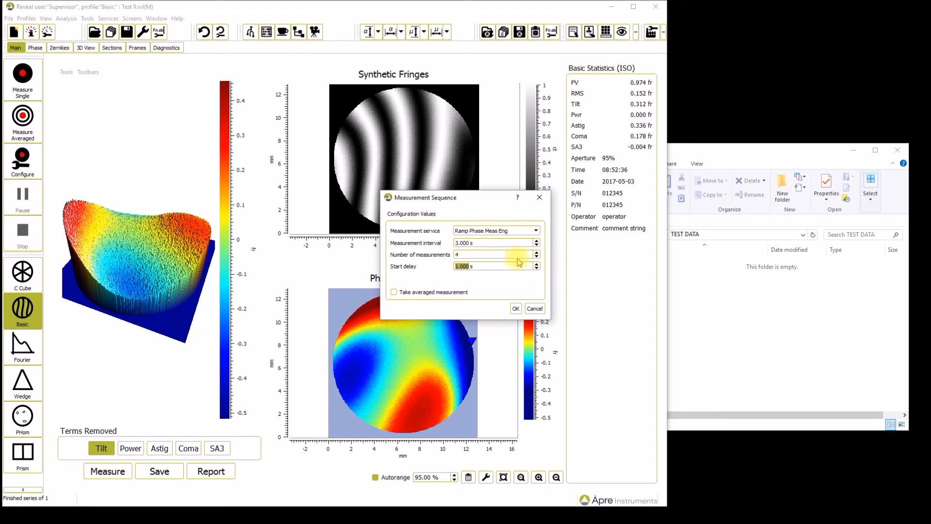
{"action": "left_click", "coordinate": [536, 252]}
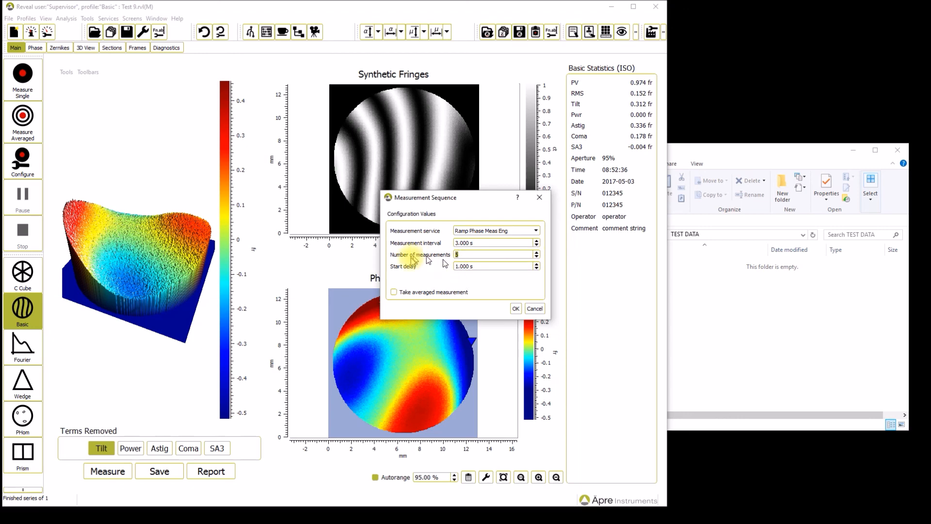
{"action": "left_click", "coordinate": [516, 309]}
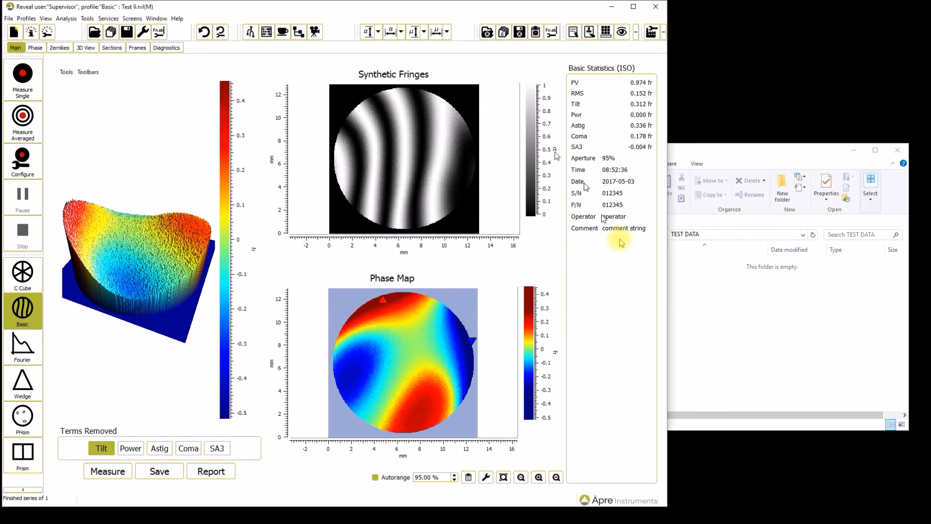
Start the measurement sequence and bring the TEST DATA folder window to the front to watch for saved files
{"action": "left_click", "coordinate": [204, 34]}
{"action": "left_click", "coordinate": [755, 316]}
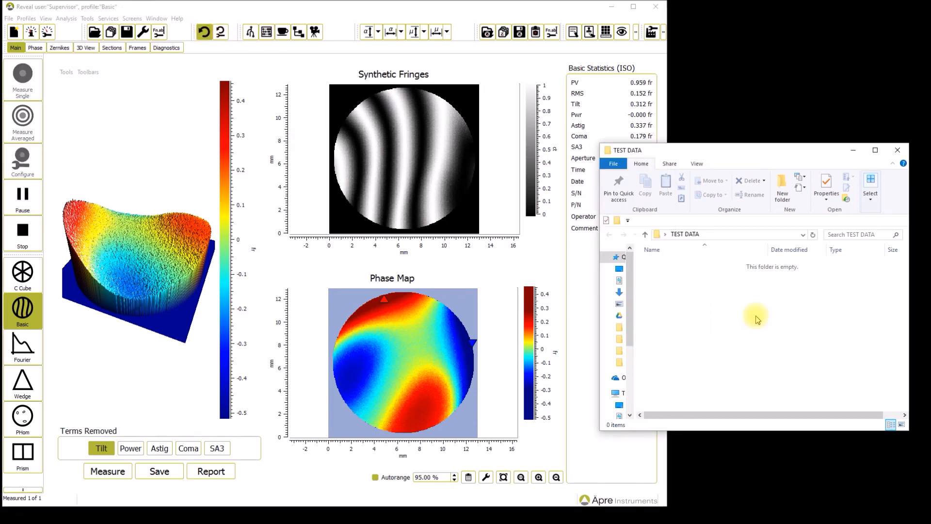